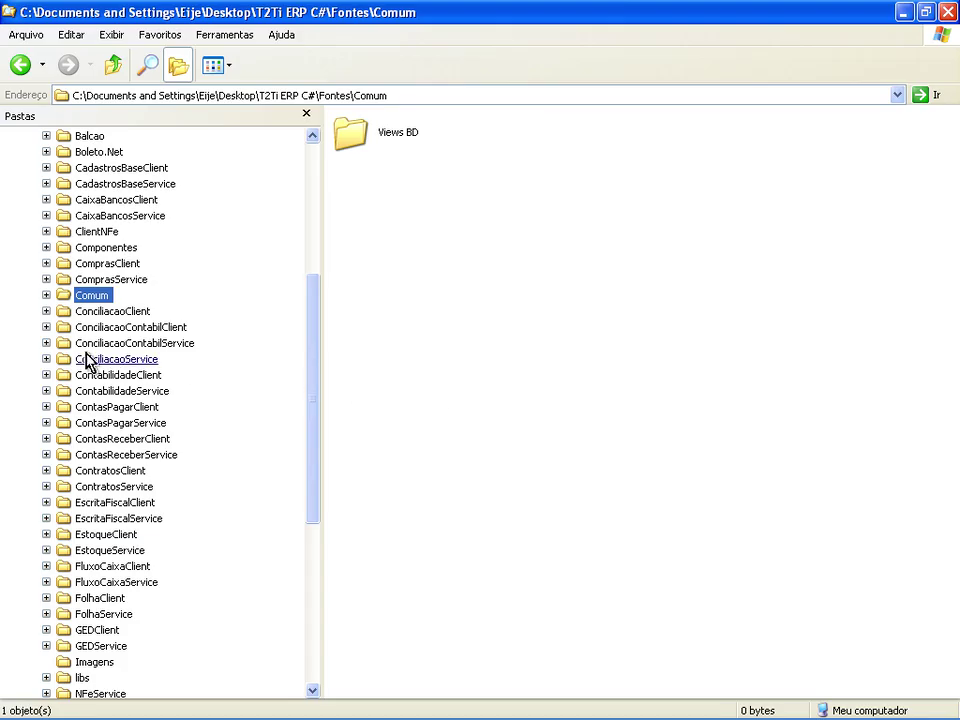
- Browse to the bin\Debug folder of the ConciliacaoClient project and run ConciliacaoClient.exe
left_click(46, 311)
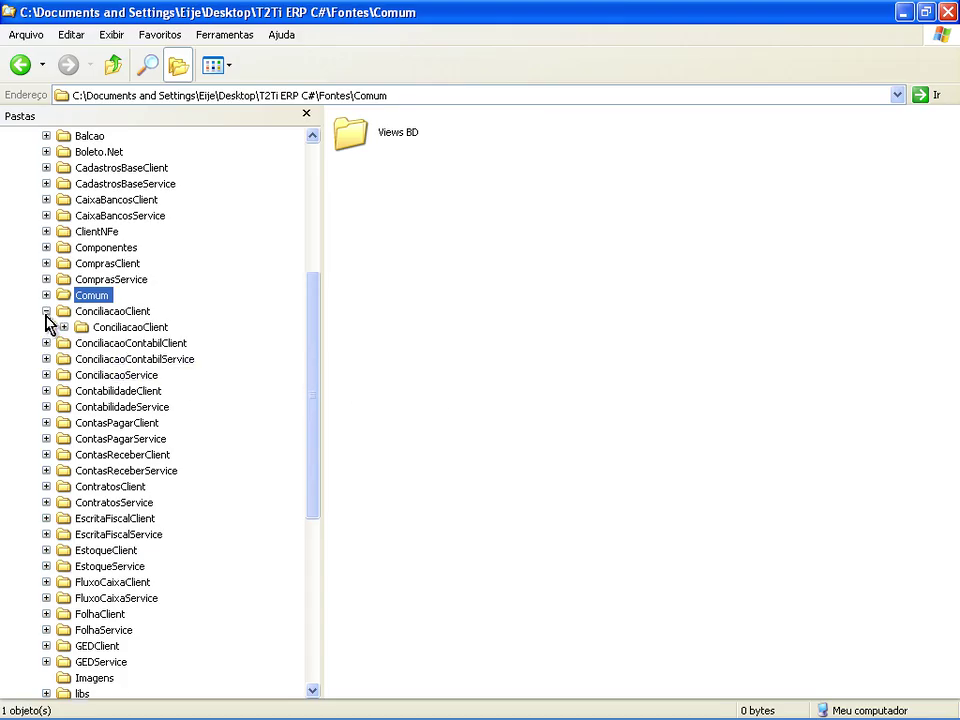
left_click(64, 327)
left_click(82, 343)
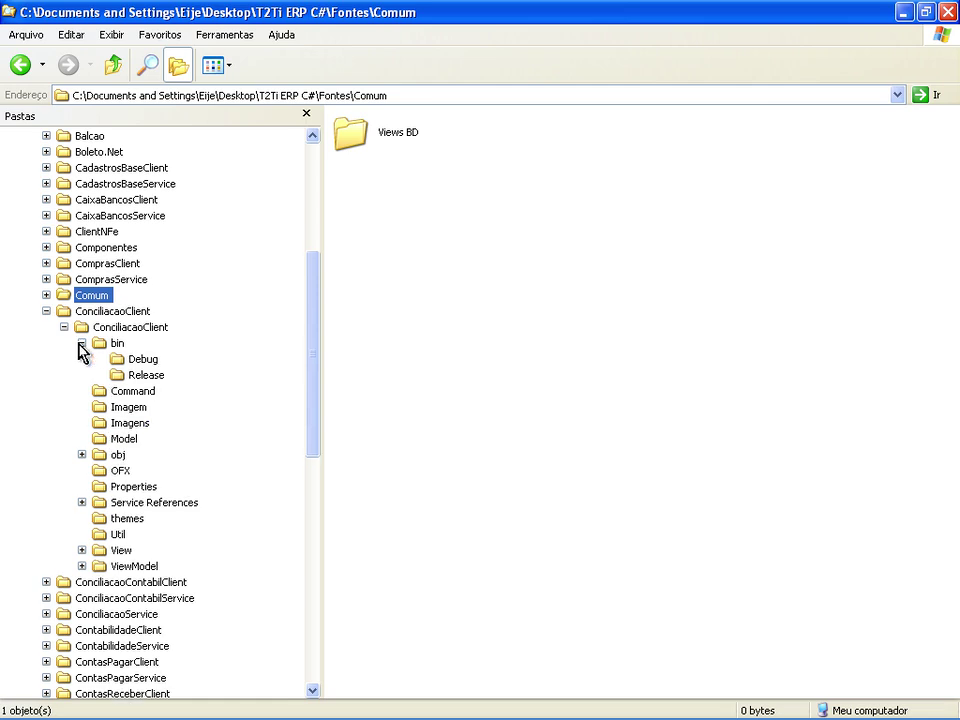
left_click(125, 359)
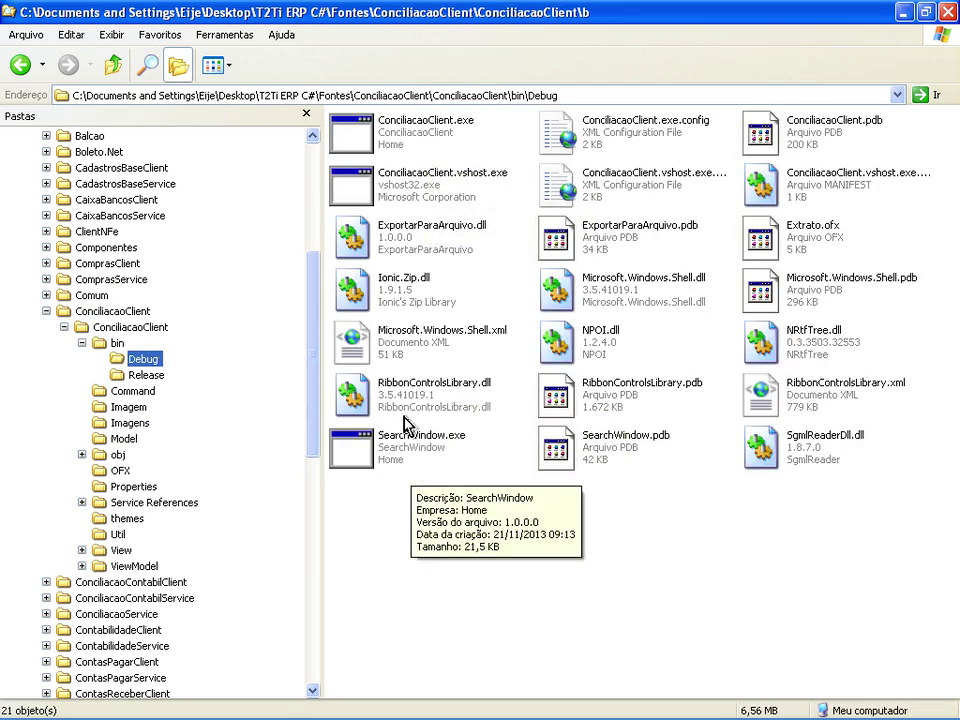
left_click(381, 124)
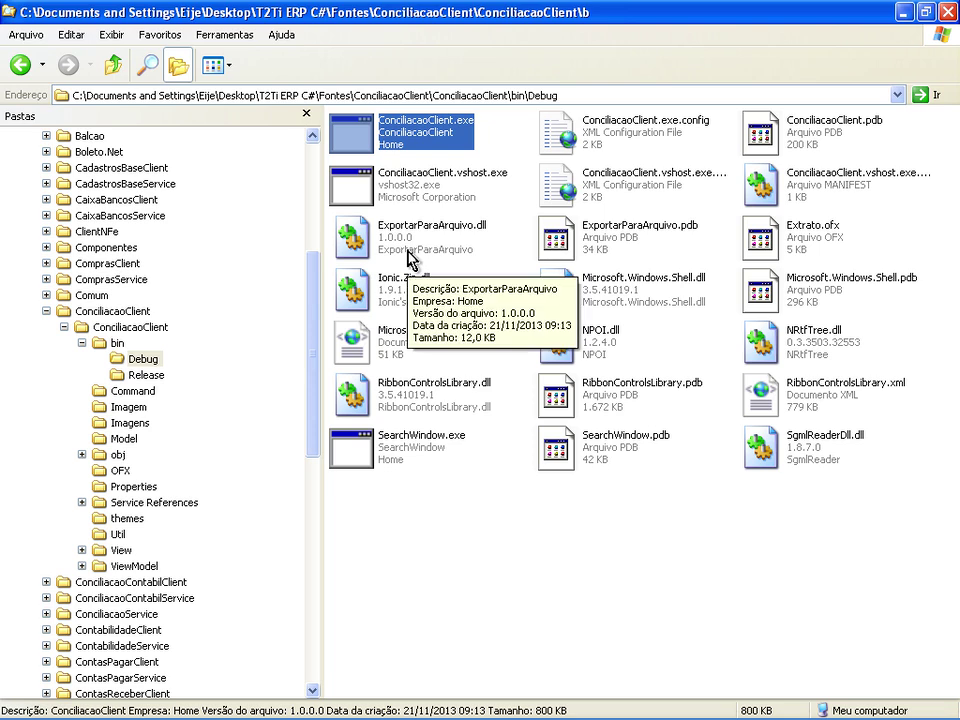
key("Return")
- Log in to the reconciliation application by entering the username and the account password
type("1")
key("Tab")
type("1")
key("Return")
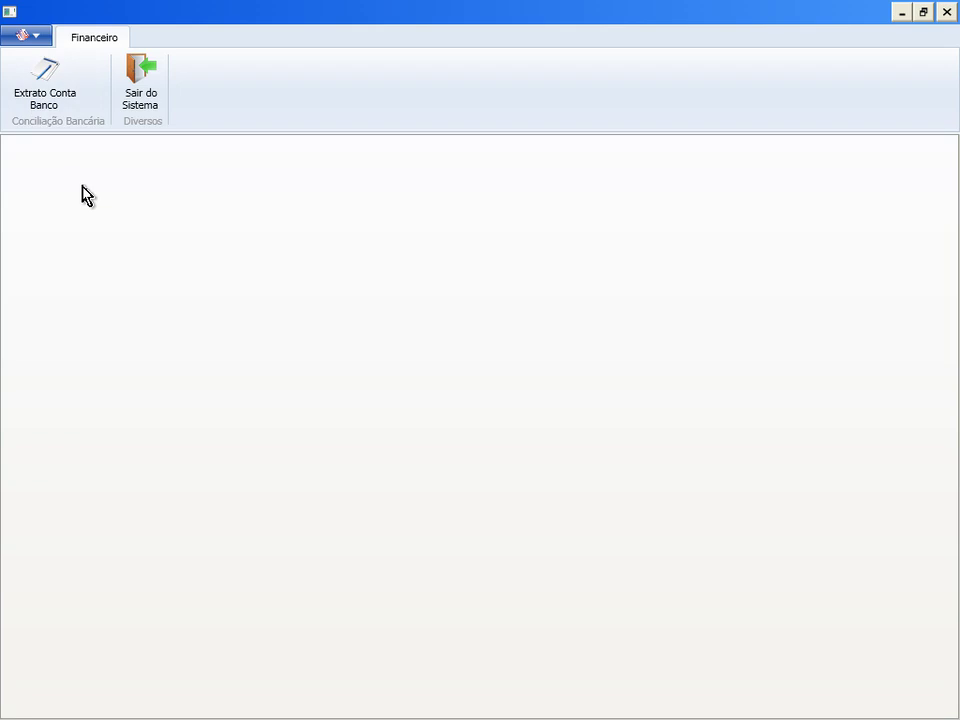
- Open the bank account statement screen and select CC MOVIMETACAO BB as the account
left_click(57, 98)
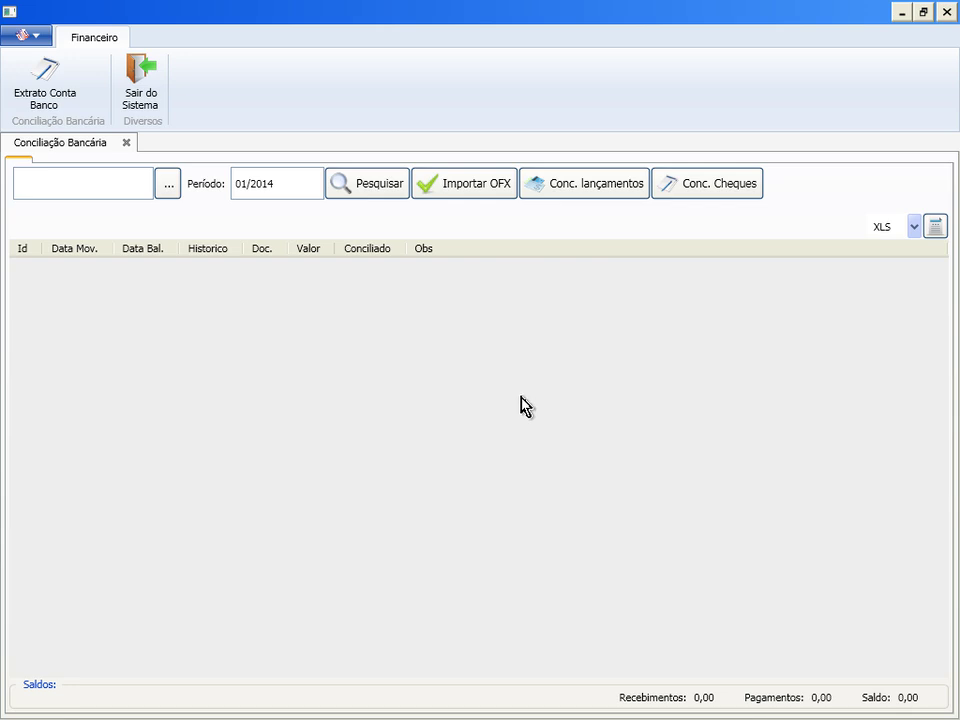
left_click(168, 186)
left_click(457, 377)
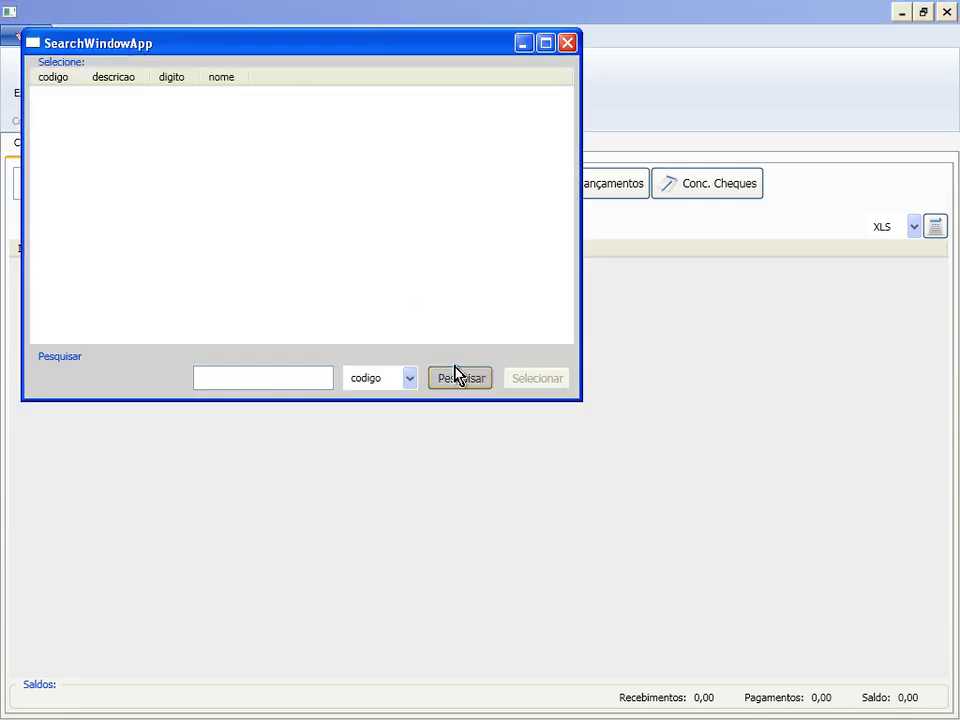
left_click(165, 95)
left_click(524, 382)
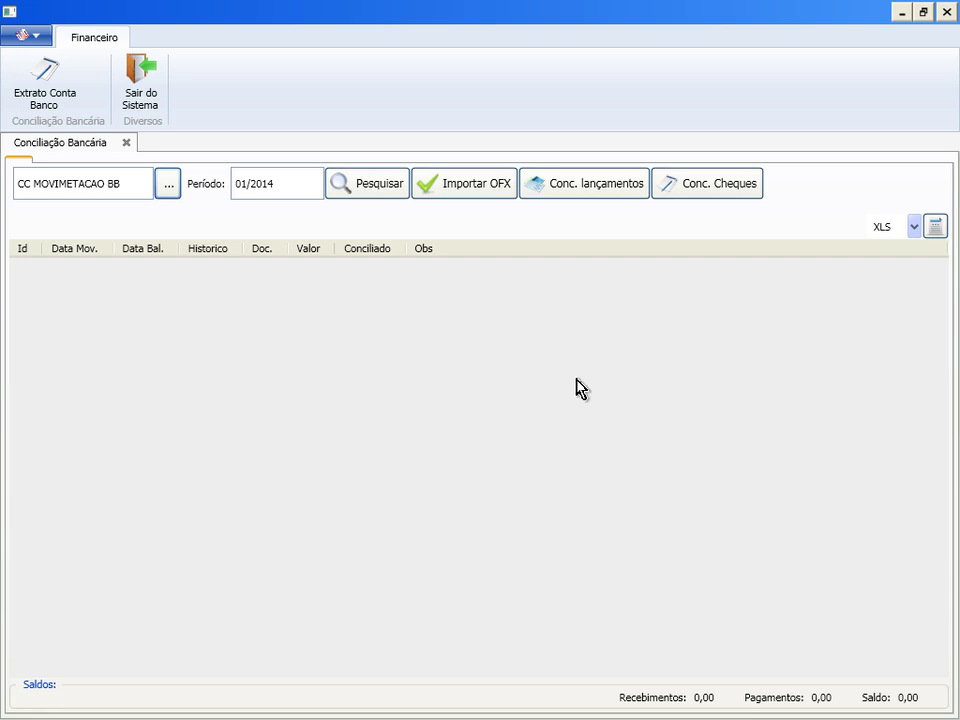
left_click(489, 196)
left_click(546, 210)
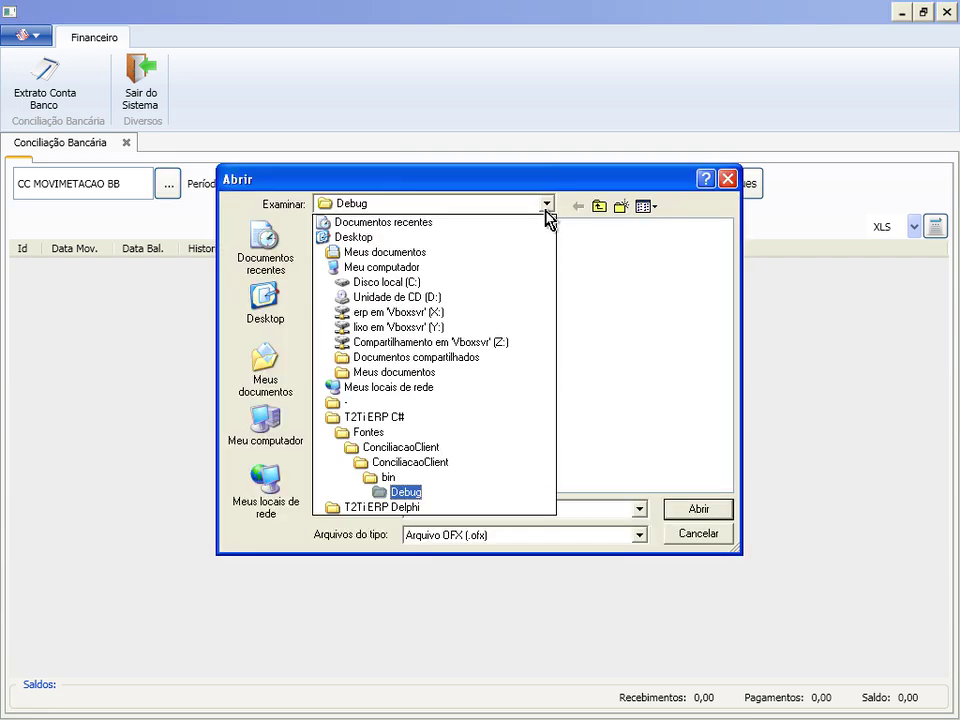
left_click(546, 208)
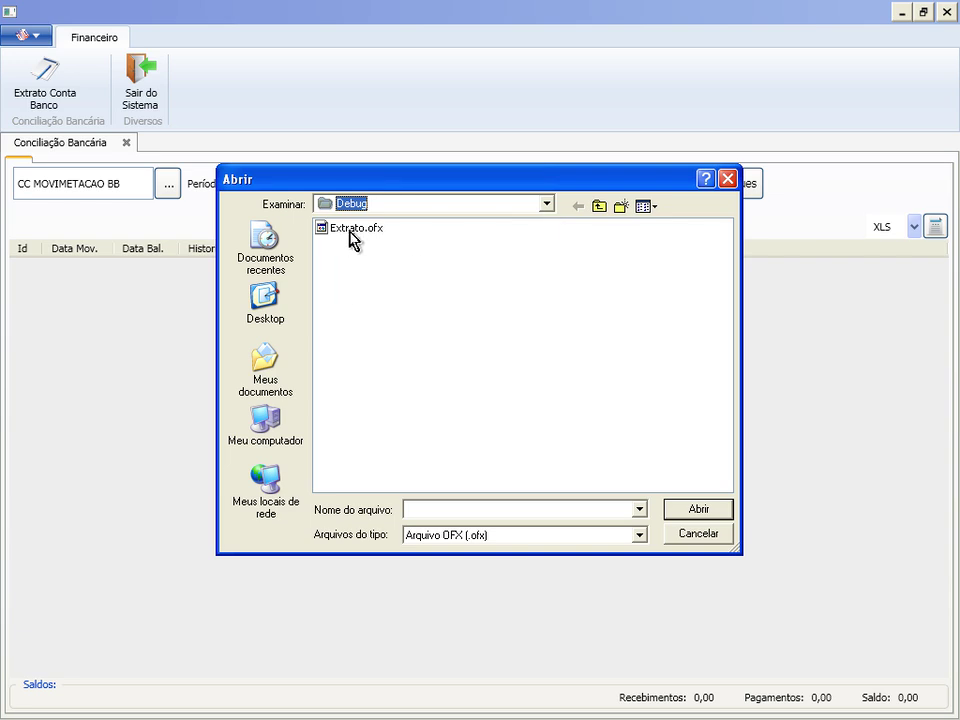
- Switch to the file explorer, open Extrato.ofx in Notepad++ and examine the posting dates of its transactions
key("alt+Tab")
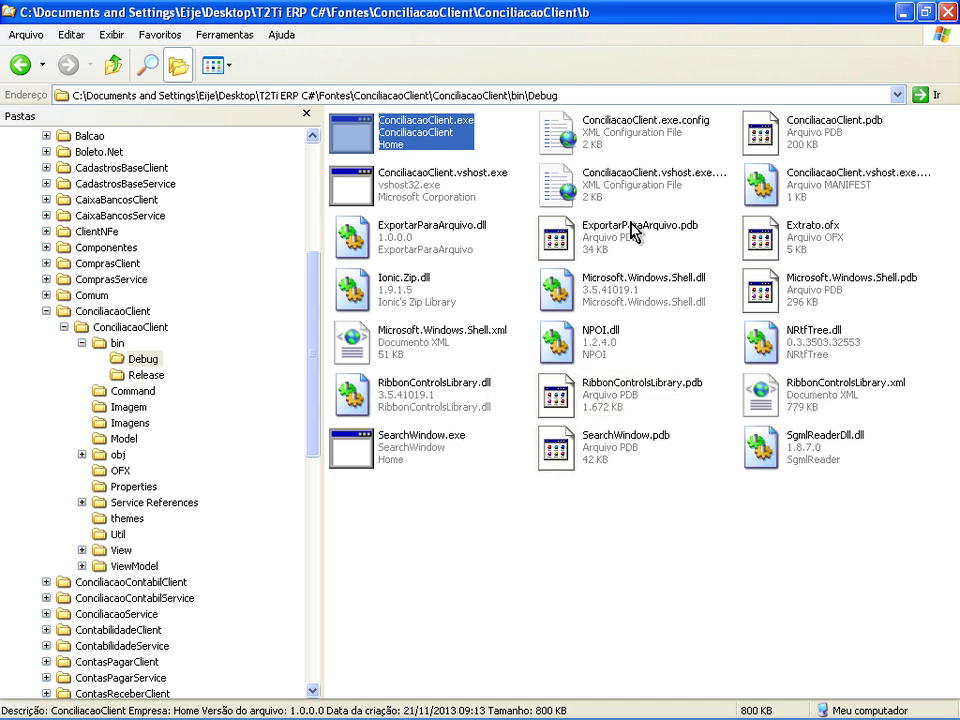
left_click(797, 242)
right_click(797, 242)
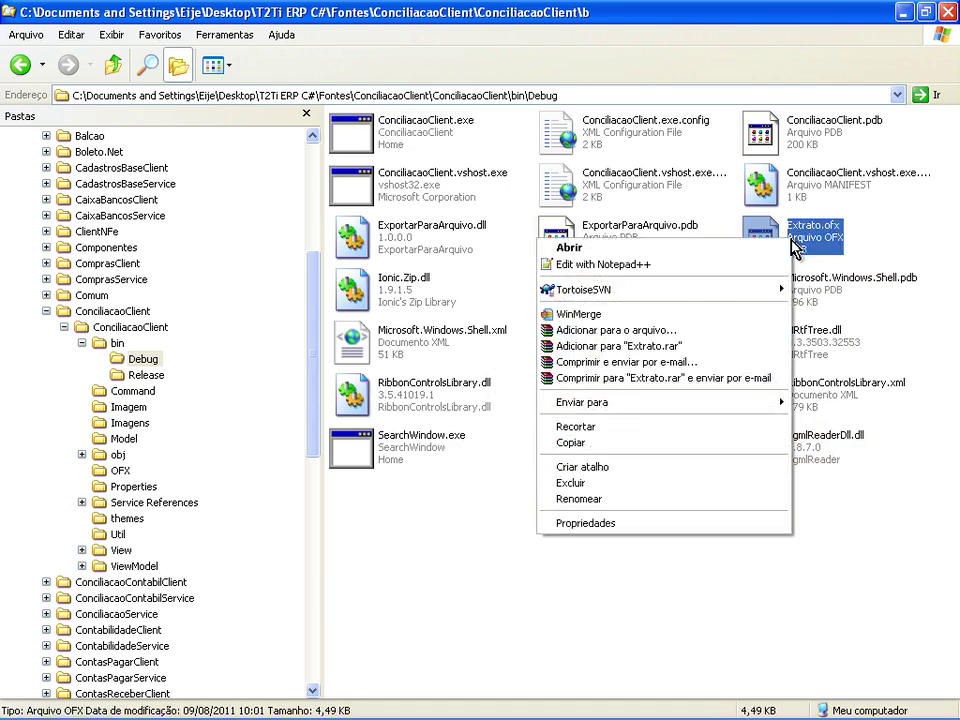
left_click(703, 266)
scroll(397, 258, "down", 12)
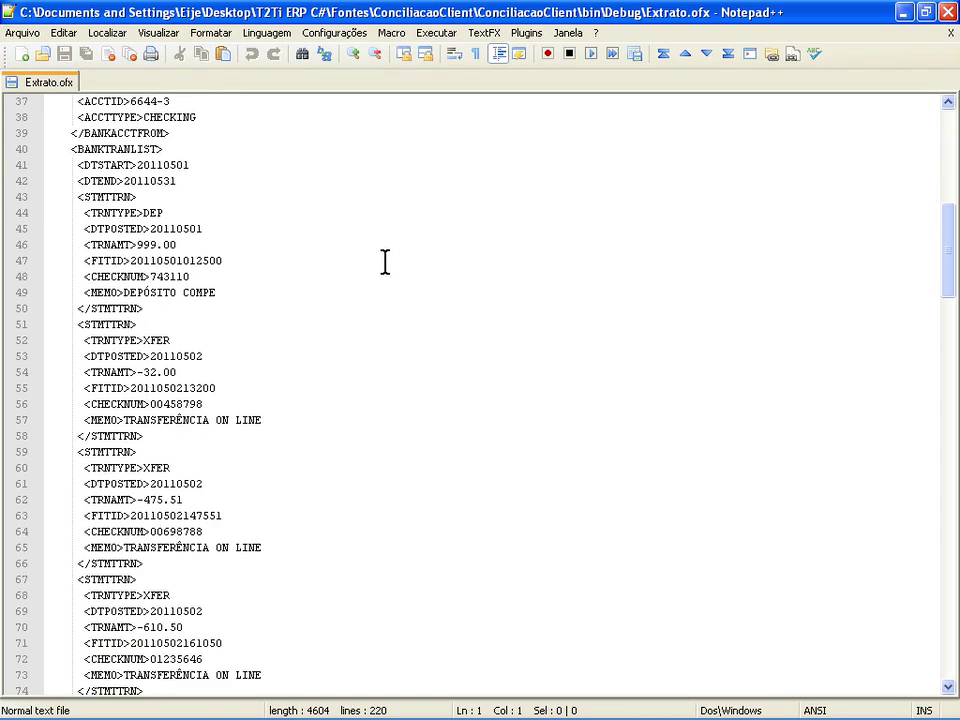
left_click(185, 356)
left_click_drag(155, 350, 157, 355)
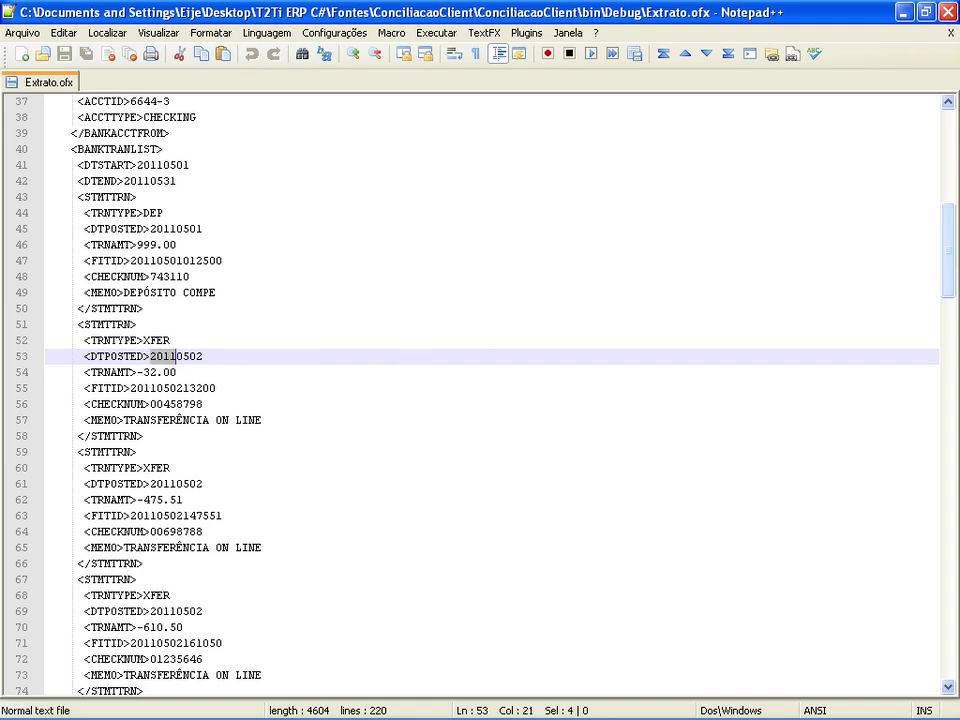
left_click(632, 246)
- Return to the reconciliation application, cancel the file selection and set the statement period to 05/2011
key("alt+Tab")
key("alt+Tab")
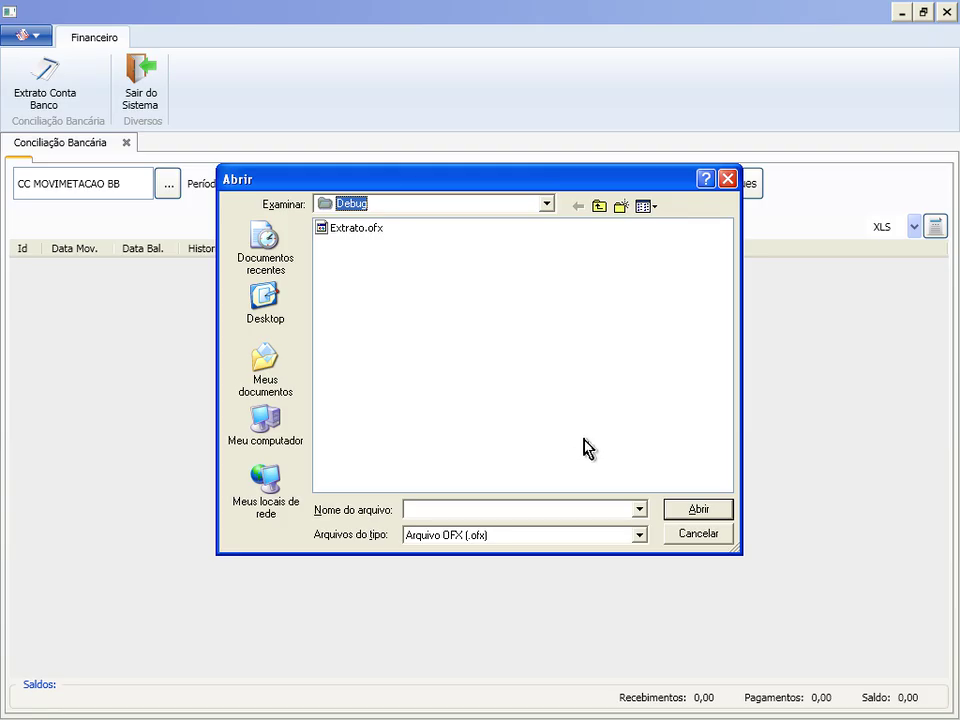
left_click(694, 538)
left_click(242, 180)
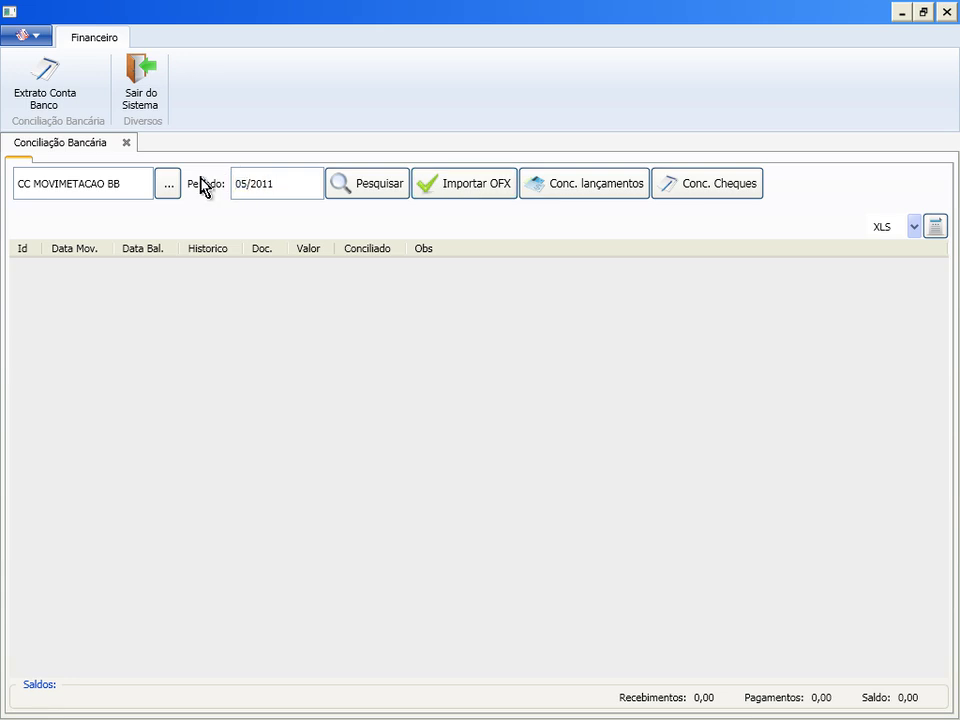
- Import the OFX bank statement from Extrato.ofx
left_click(433, 193)
left_click(345, 231)
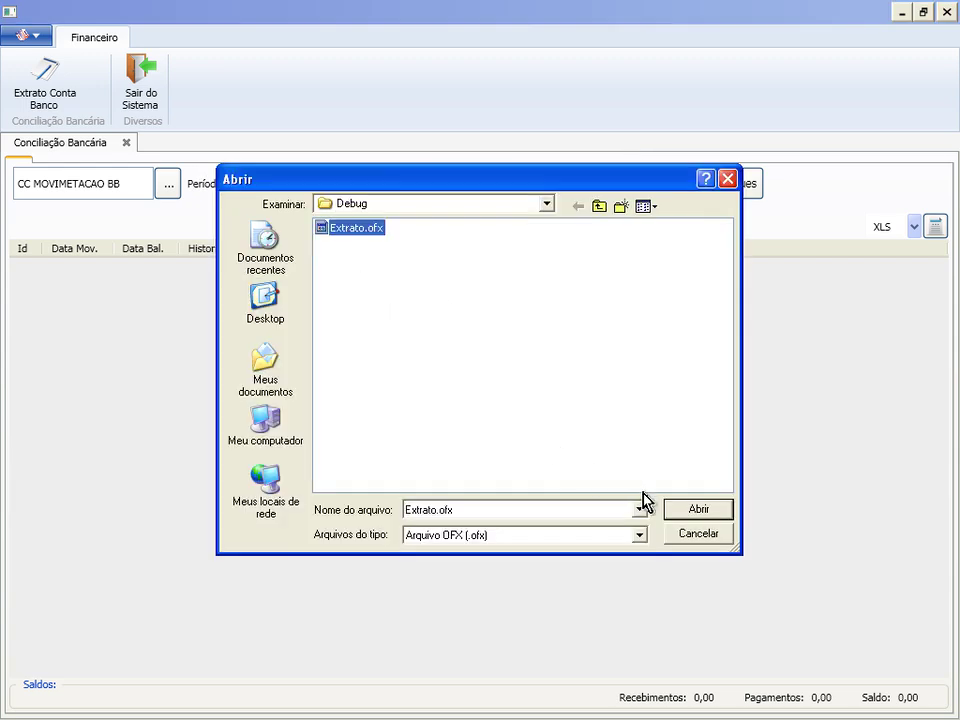
left_click(690, 514)
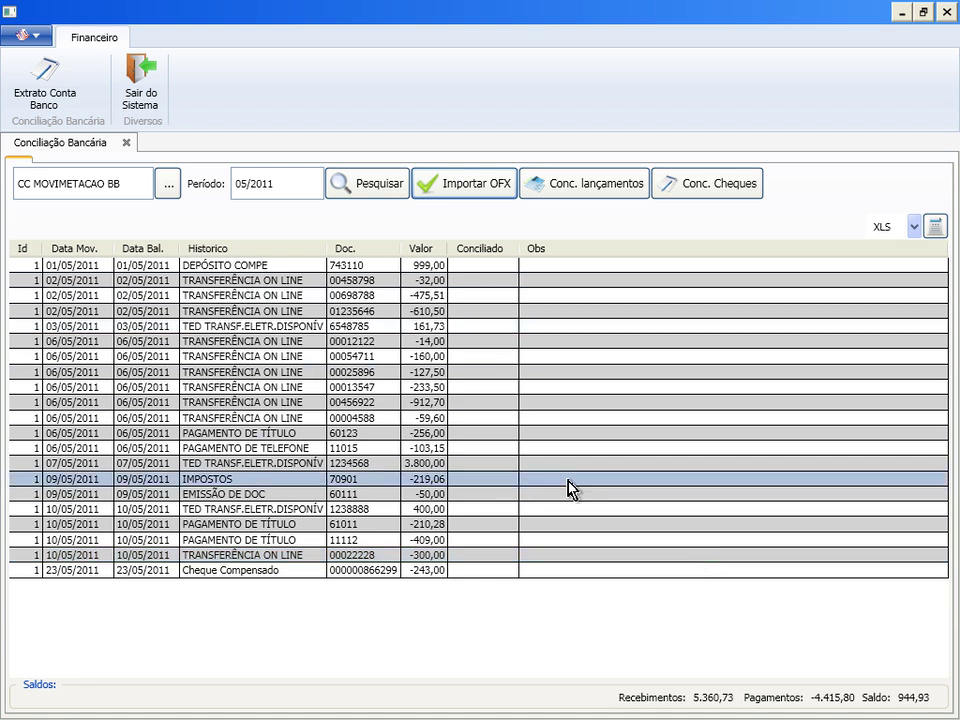
- Switch to DBDesigner and locate the FIN_EXTRATO_CONTA_BANCO table in the database model
key("alt+Tab")
key("alt+Tab")
key("Escape")
key("alt+Tab")
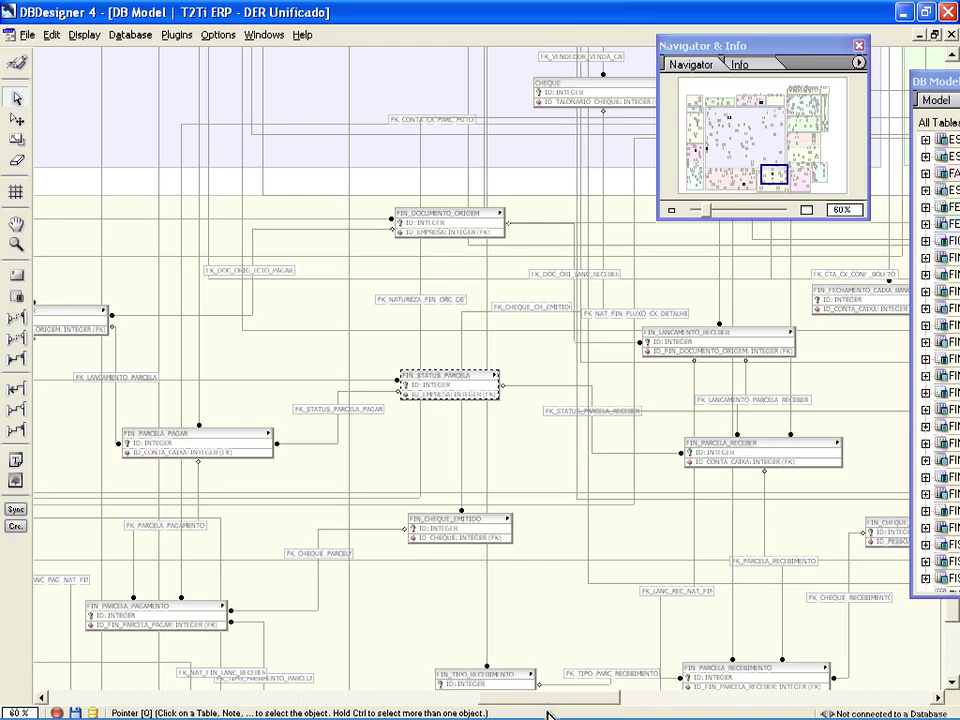
left_click_drag(557, 703, 622, 706)
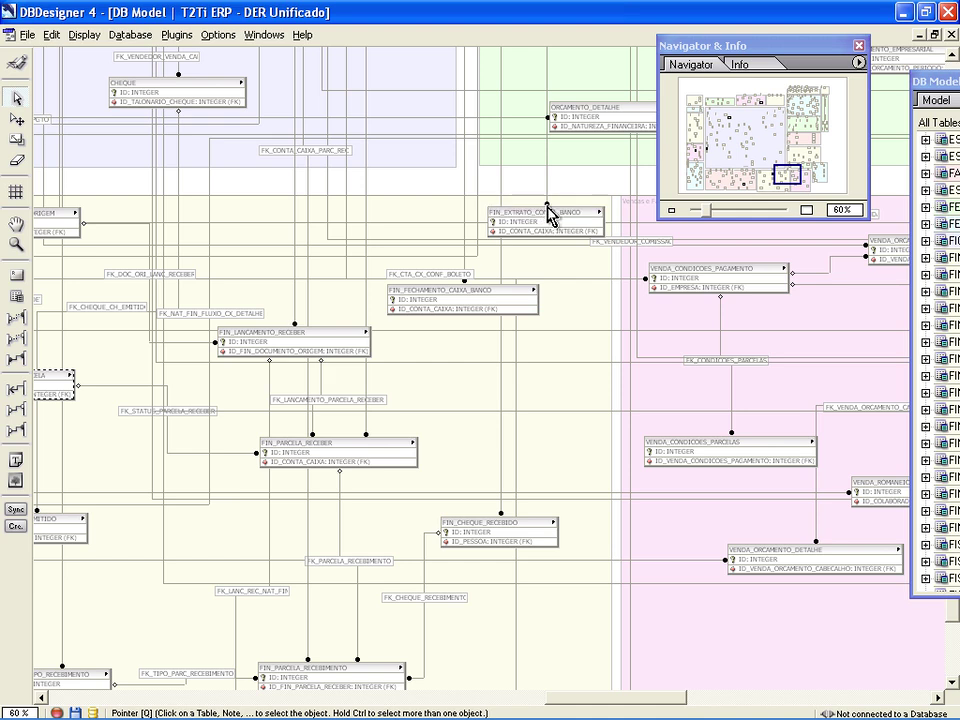
- Switch to SQLyog and display the data of the fin_extrato_conta_banco table
key("alt+Tab")
key("alt+Tab")
key("alt+Tab")
key("alt+Tab")
key("alt+Tab")
key("alt+Tab")
key("alt+Tab")
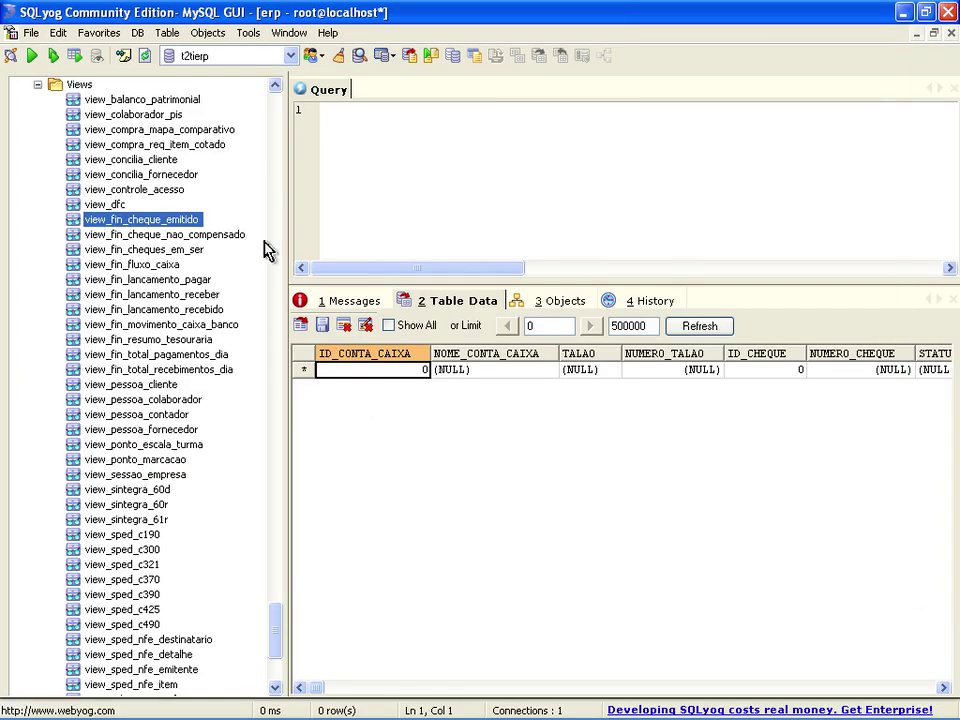
scroll(275, 175, "up", 20)
scroll(275, 175, "up", 13)
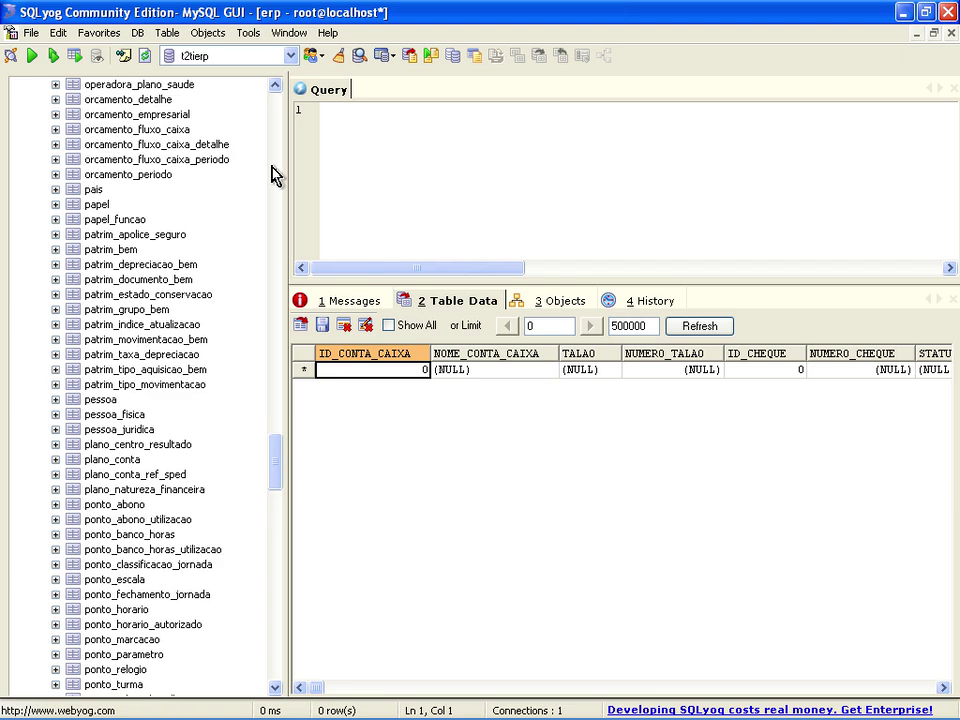
scroll(272, 168, "up", 20)
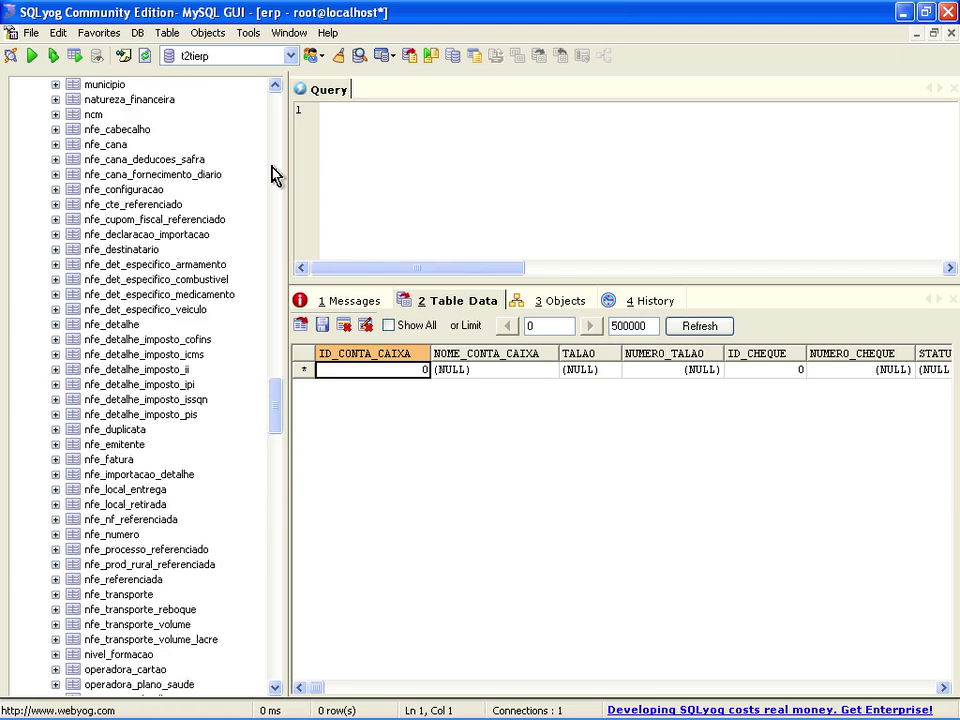
scroll(275, 175, "up", 13)
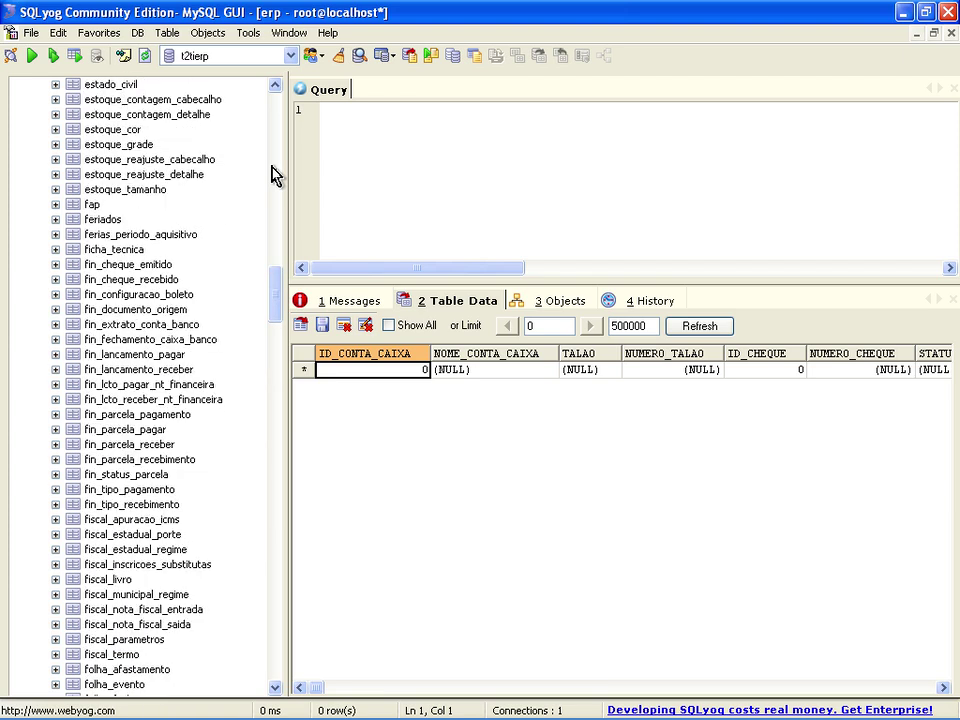
left_click(165, 324)
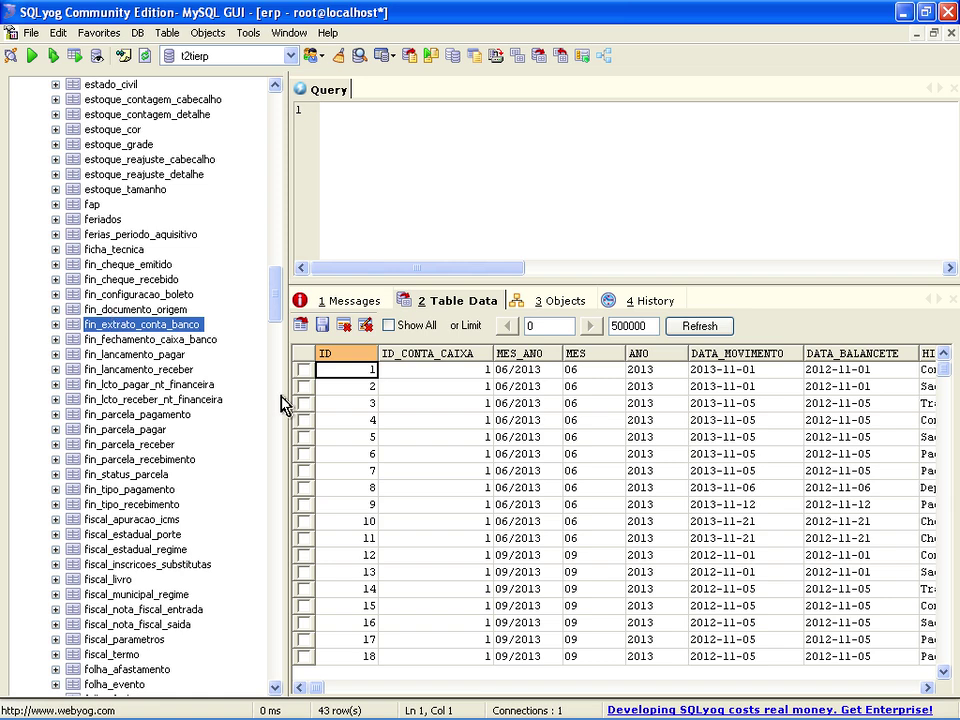
- Examine the fin_extrato_conta_banco records stored for month 05 of 2011
left_click(568, 505)
scroll(607, 589, "down", 7)
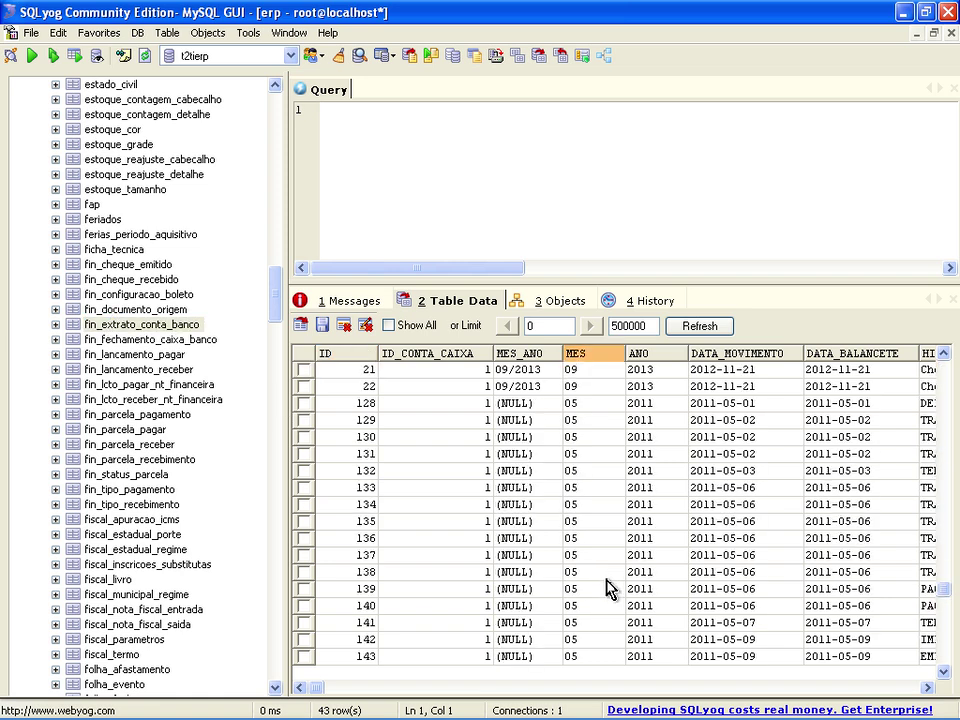
scroll(607, 589, "down", 2)
scroll(640, 565, "down", 1)
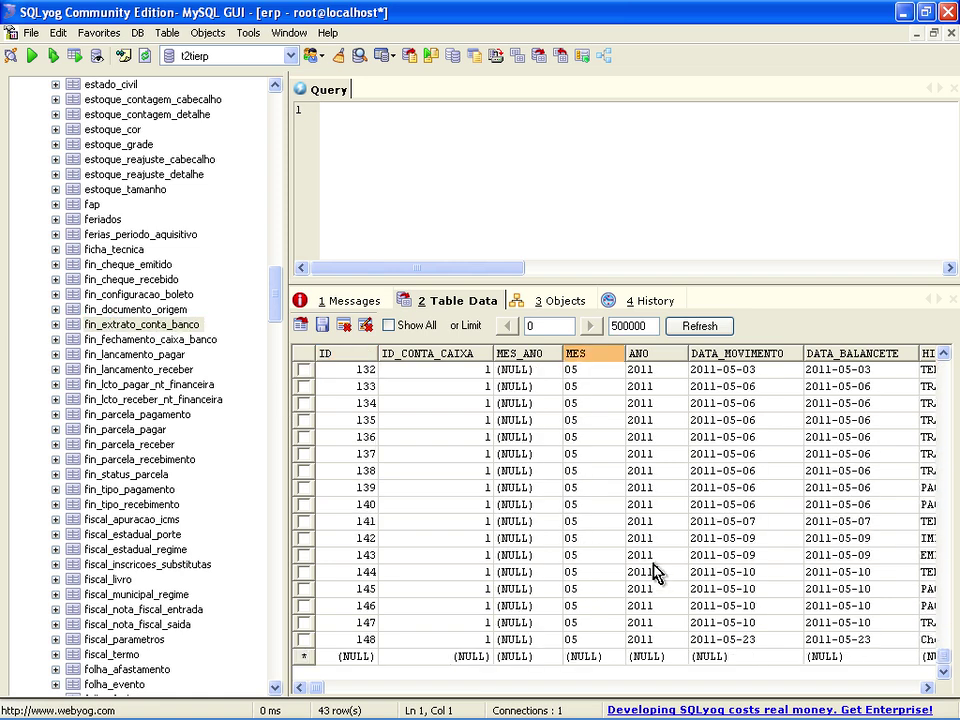
scroll(620, 470, "up", 3)
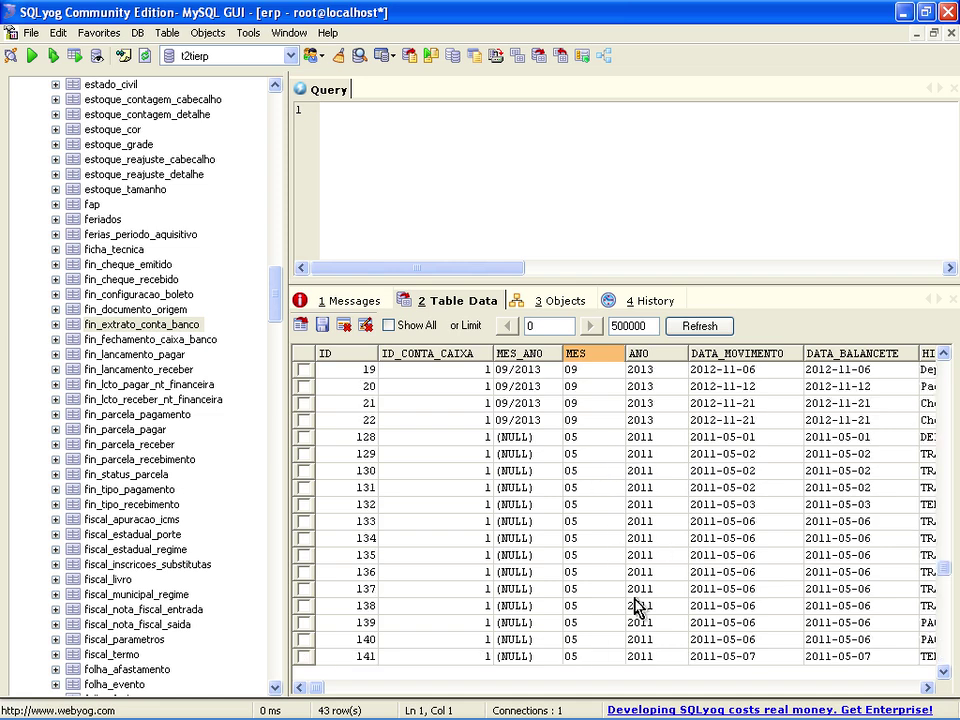
- Return to the reconciliation application and review the imported statement entries, from the first deposit to the cleared cheque
key("alt+Tab")
key("alt+Tab")
key("Tab")
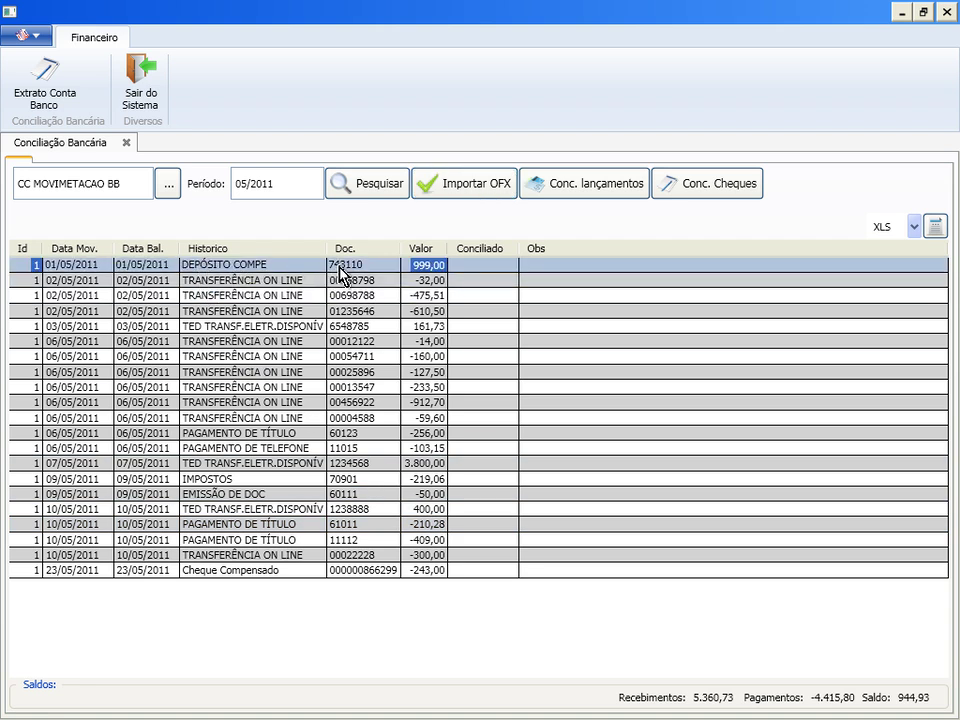
left_click(281, 282)
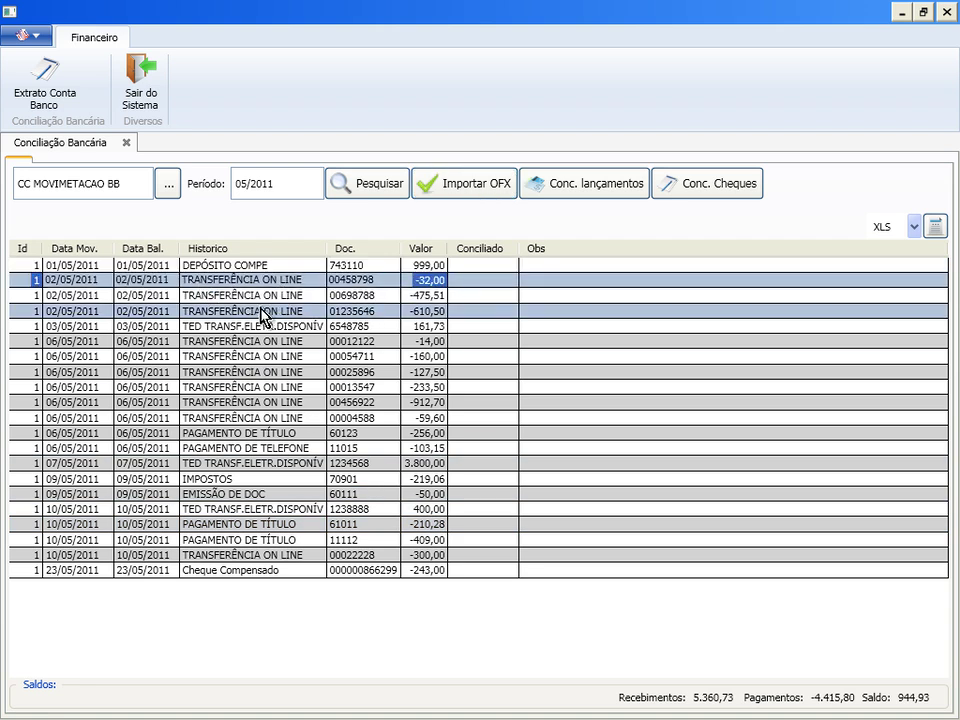
left_click(235, 327)
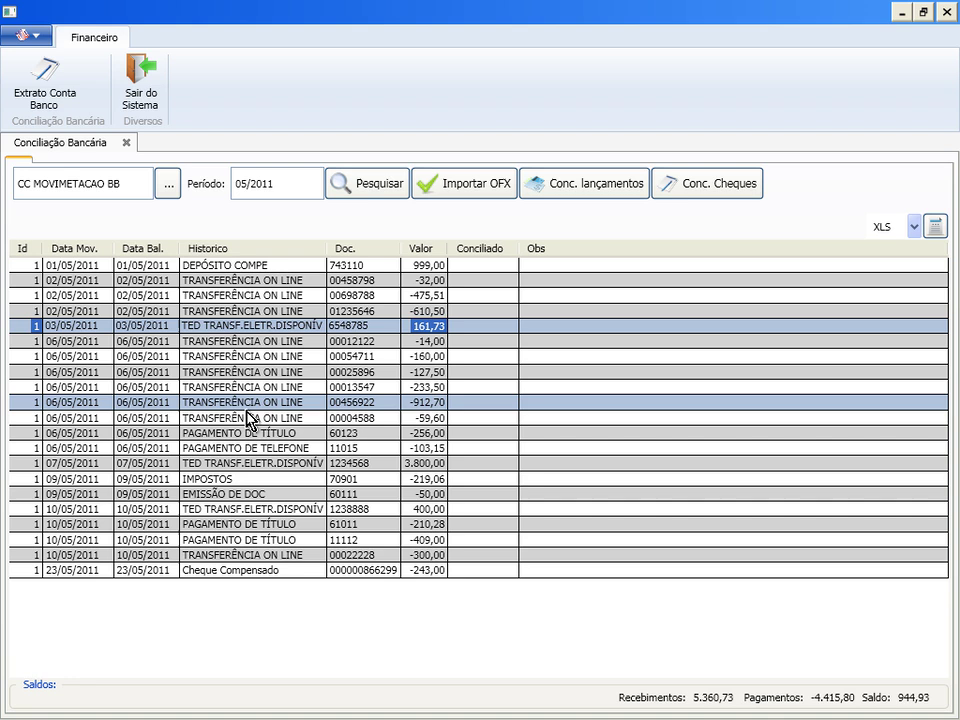
left_click(245, 433)
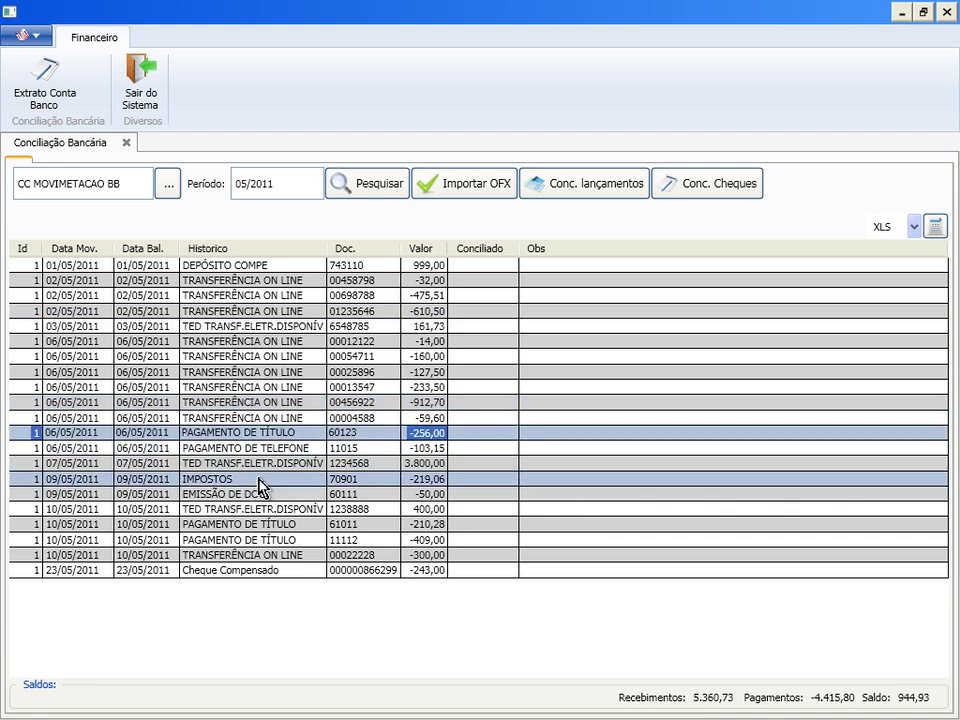
left_click(264, 448)
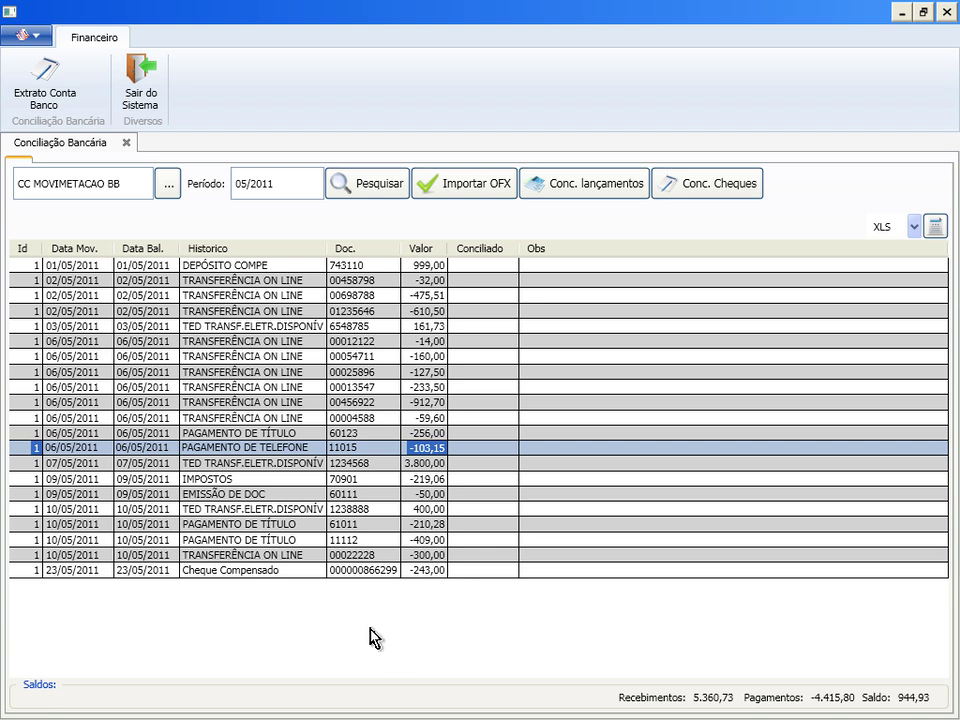
left_click(268, 571)
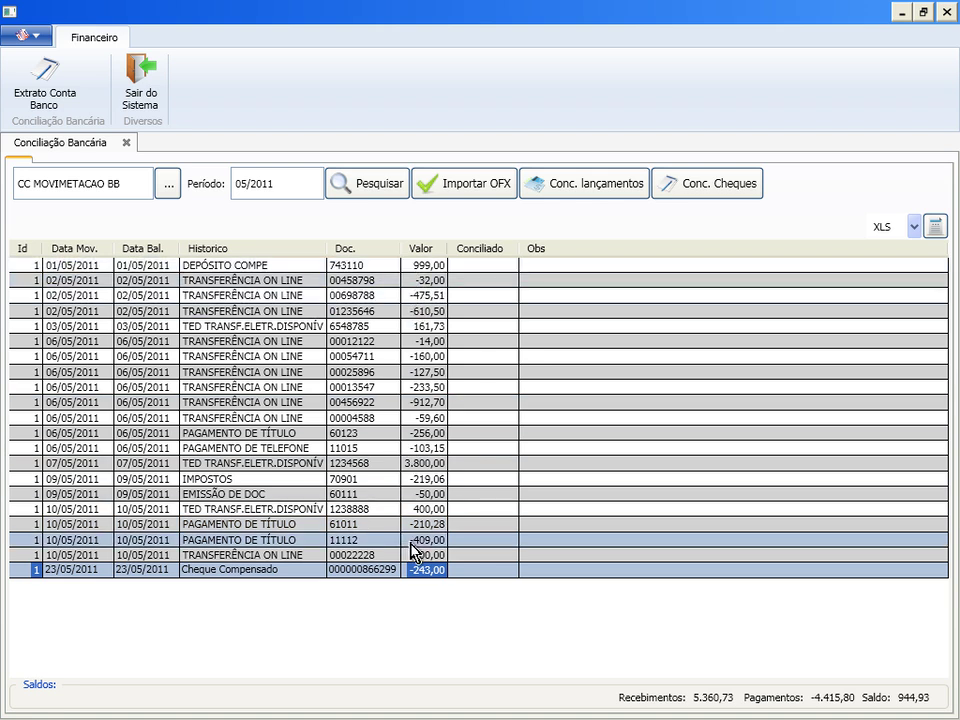
- Reconcile the 05/2011 statement's entries and review their Conciliado flags from the first deposit down to EMISSÃO DE DOC
left_click(585, 183)
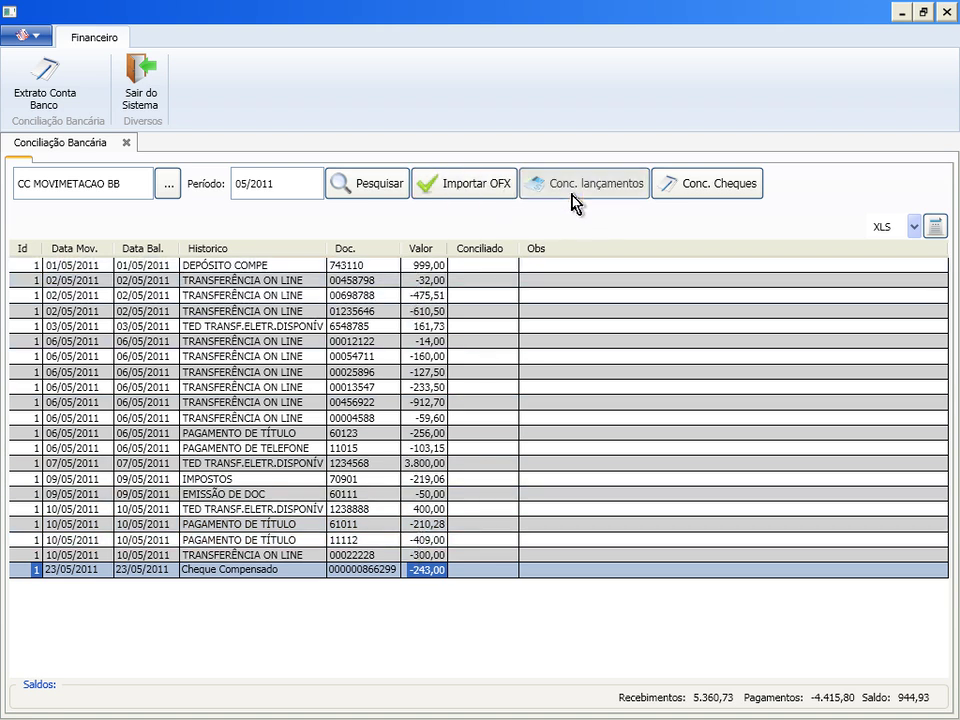
left_click(461, 268)
left_click(460, 282)
left_click(459, 295)
left_click(457, 311)
left_click_drag(457, 326, 461, 505)
left_click(458, 493)
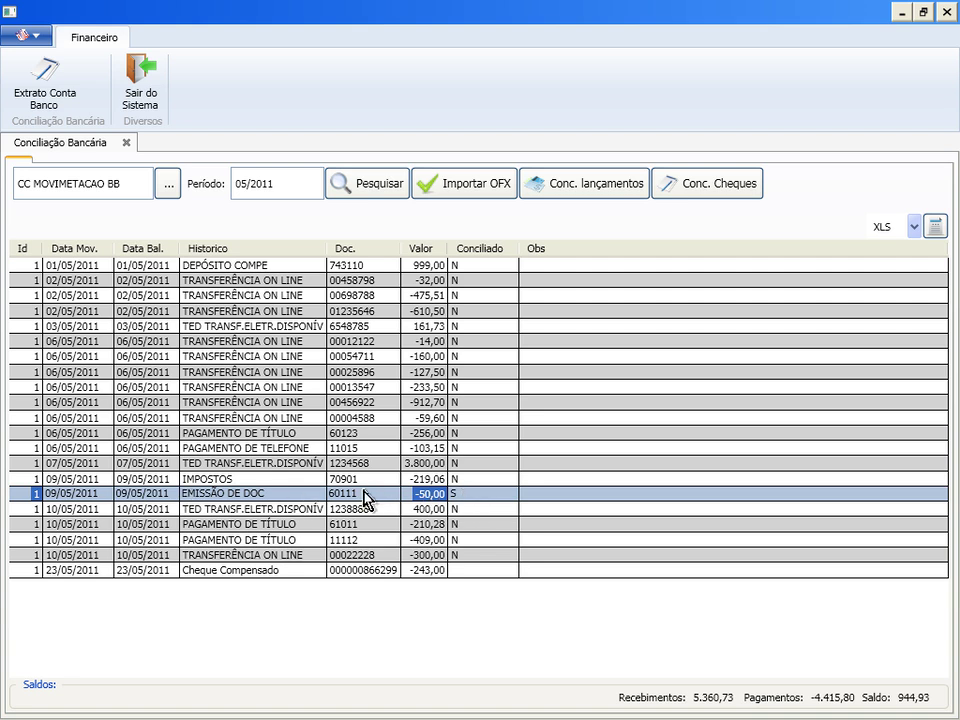
- Reconcile the statement's cheques and check the Conciliado flag of the Cheque Compensado entry
left_click(456, 572)
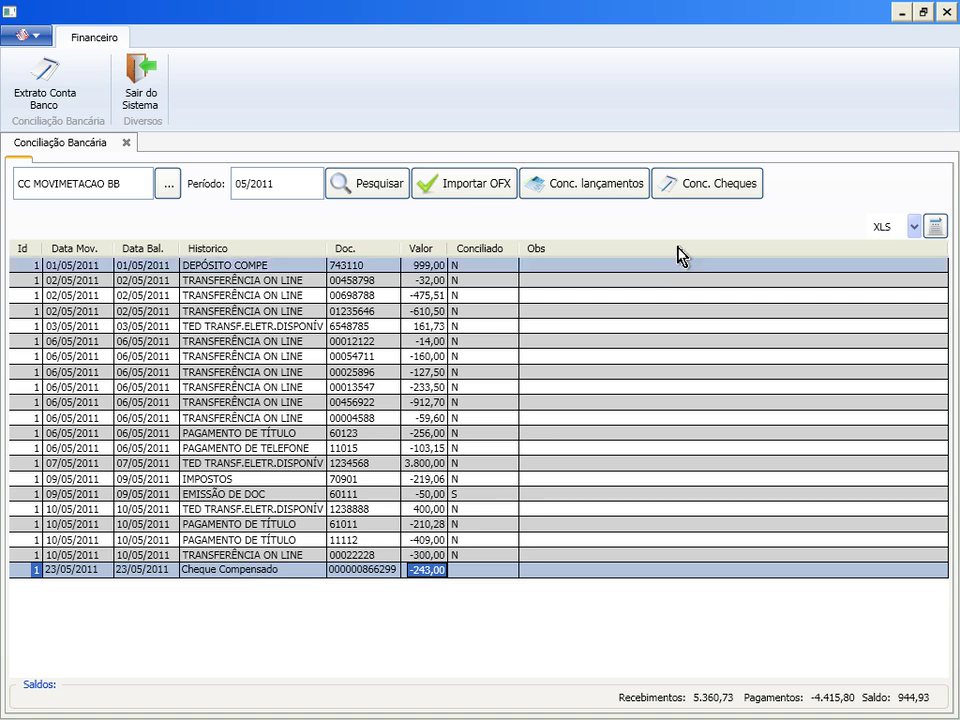
left_click(687, 196)
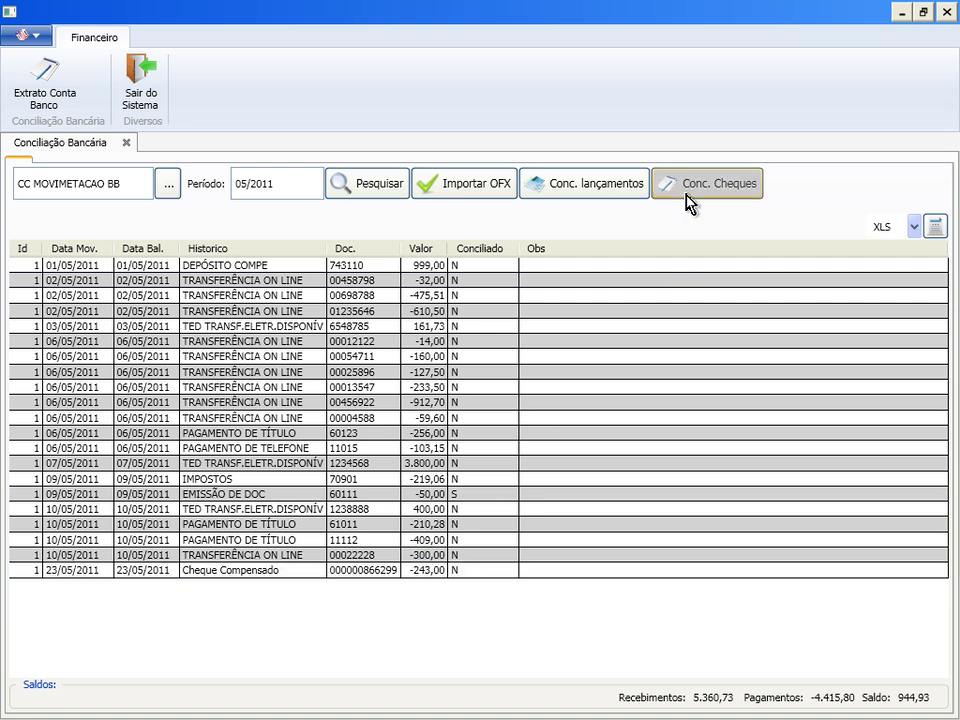
left_click(424, 572)
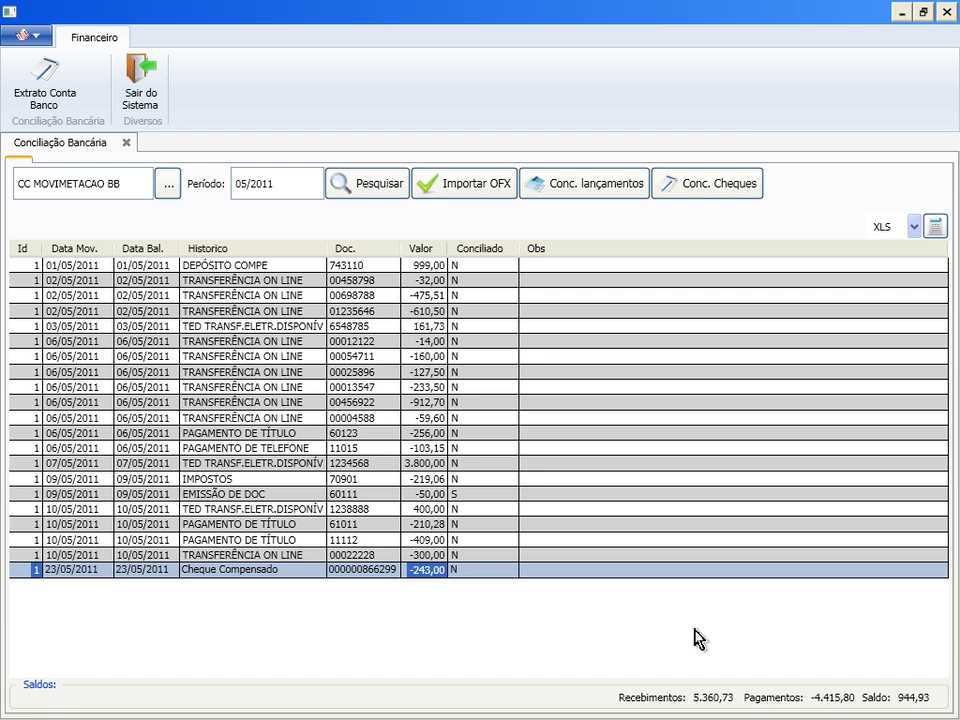
- Close the Conciliação Bancária view and exit the reconciliation system
left_click(125, 143)
left_click(134, 100)
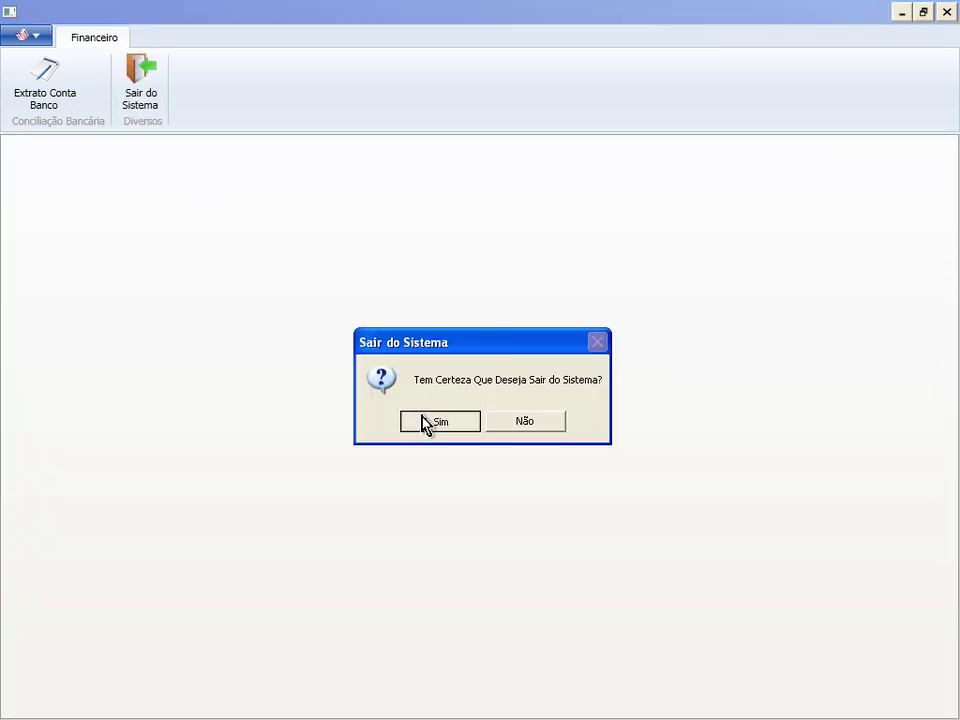
left_click(440, 421)
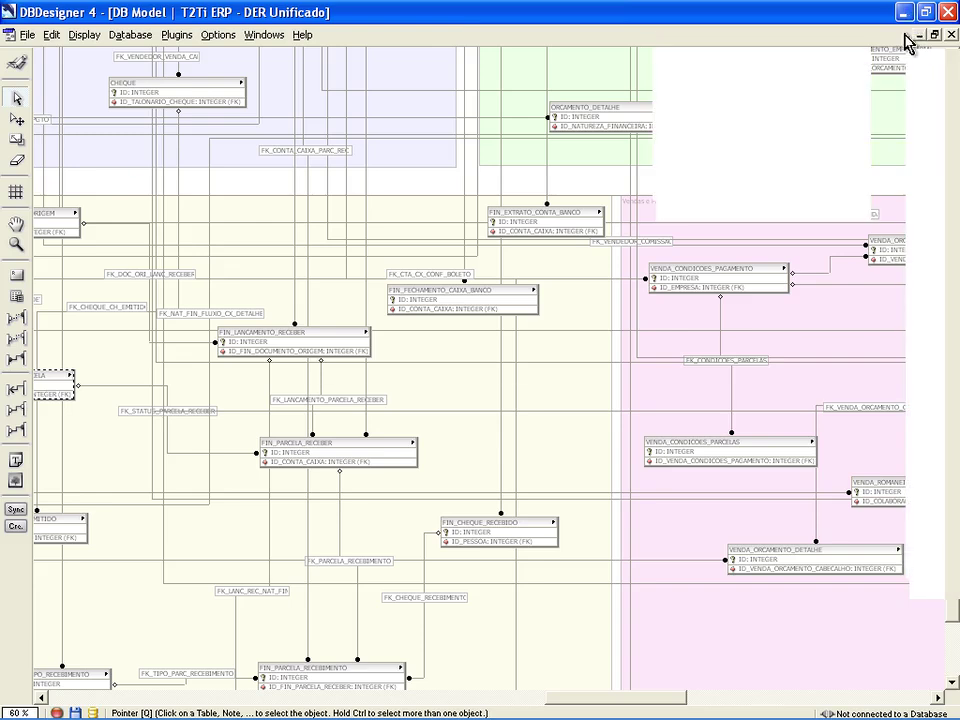
- Switch to Notepad++, close Extrato.ofx, and minimize the remaining editor and Debug folder windows
key("alt+Tab")
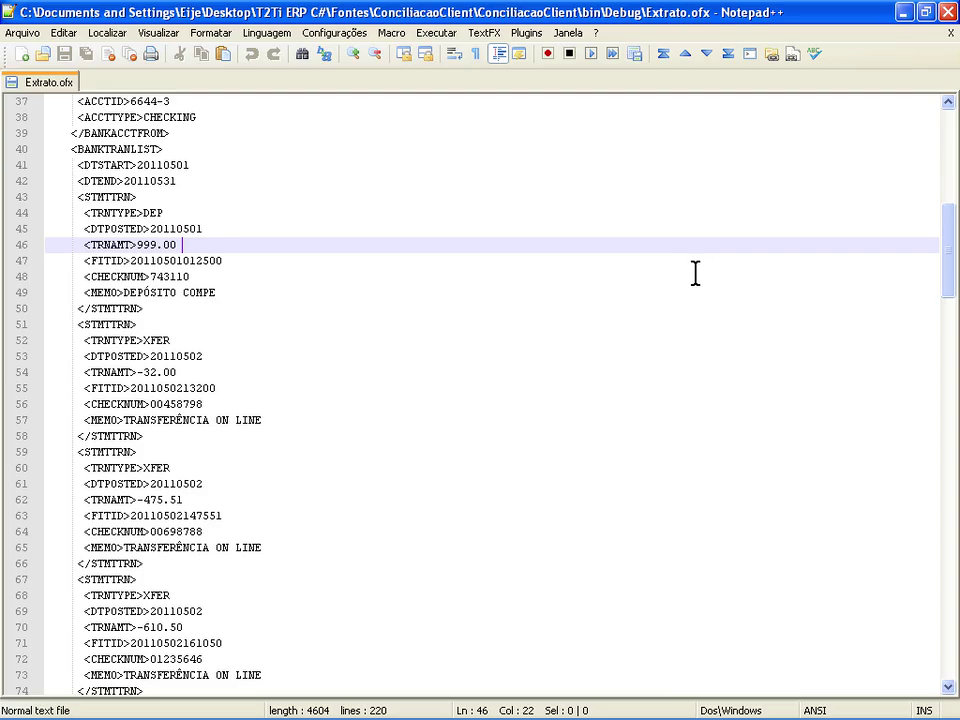
left_click(948, 33)
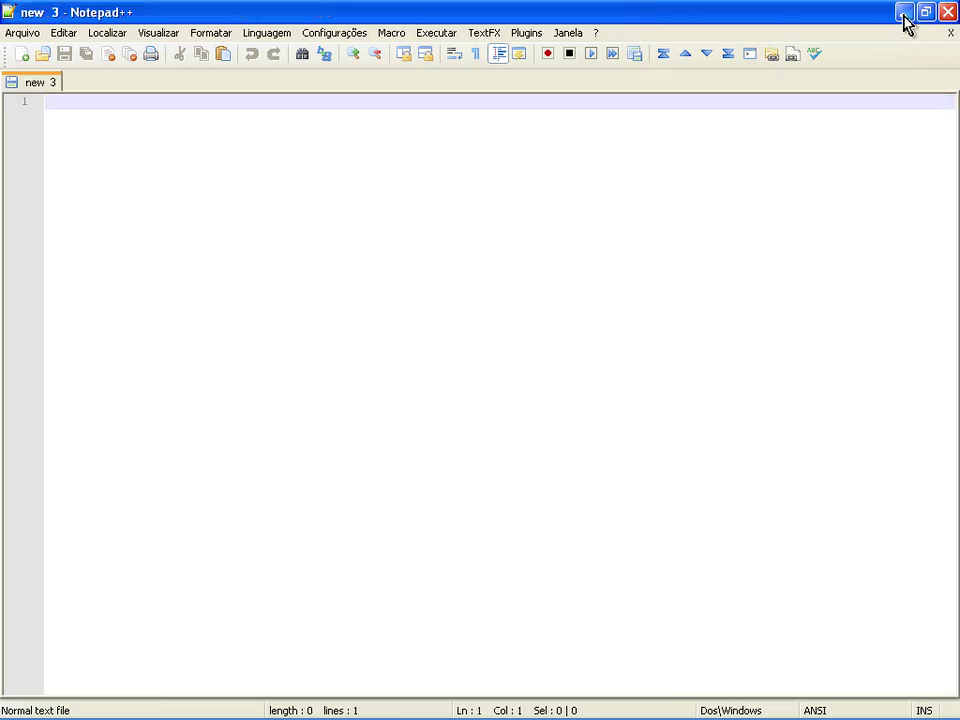
left_click(904, 14)
left_click(902, 14)
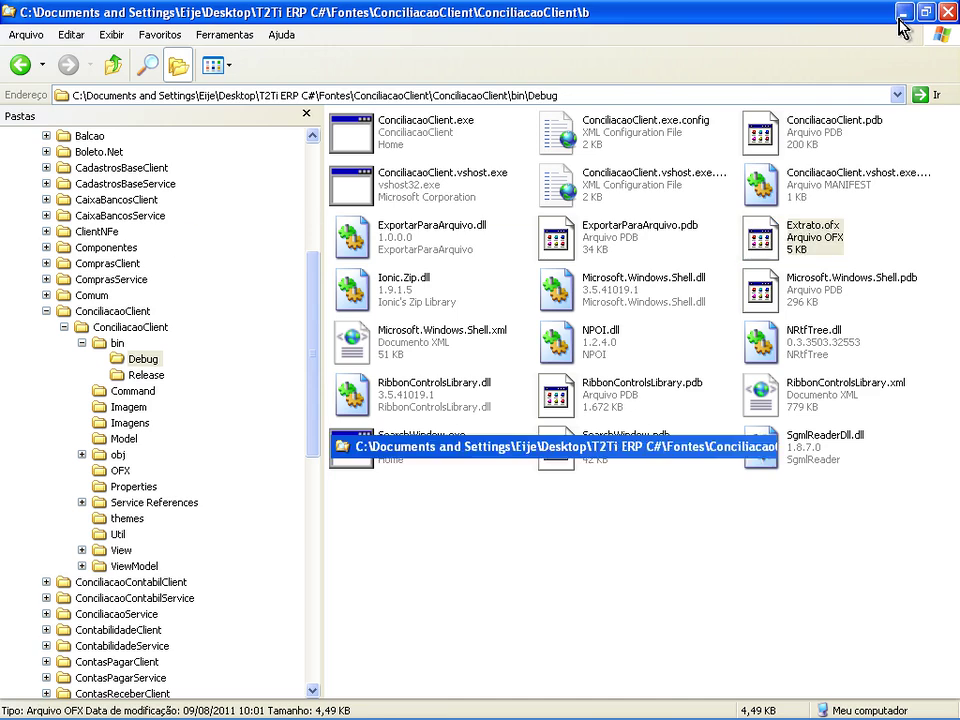